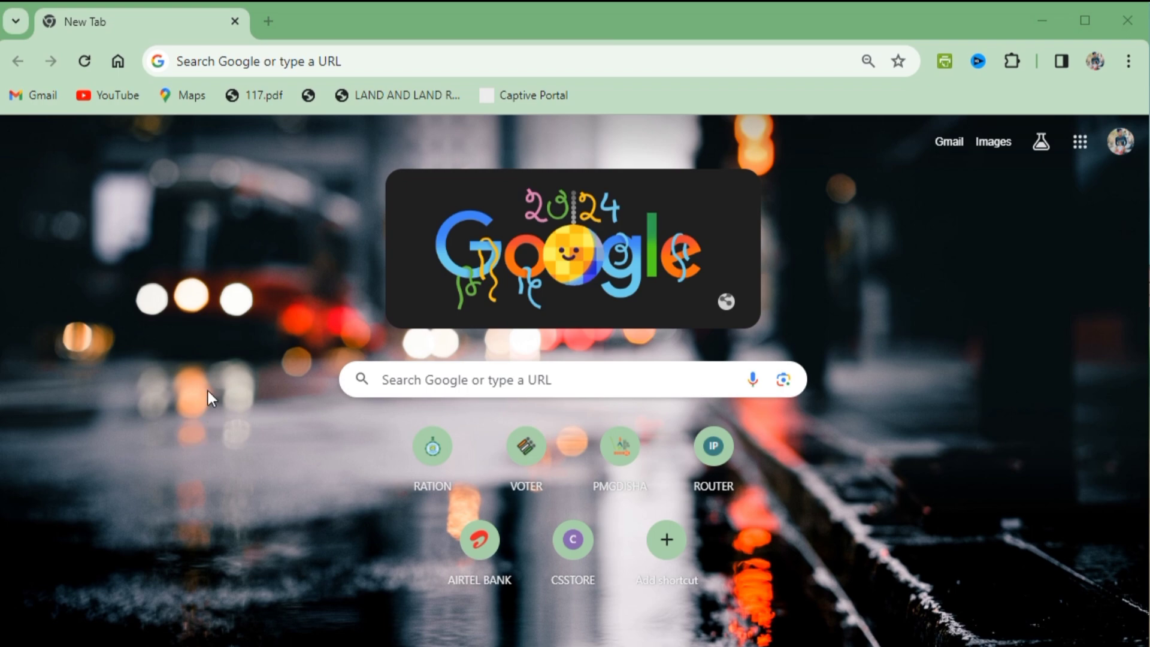
- Search the web for pm kisan, open the PM-Kisan Samman Nidhi website and dismiss its announcement popup
{"action": "left_click", "coordinate": [315, 61]}
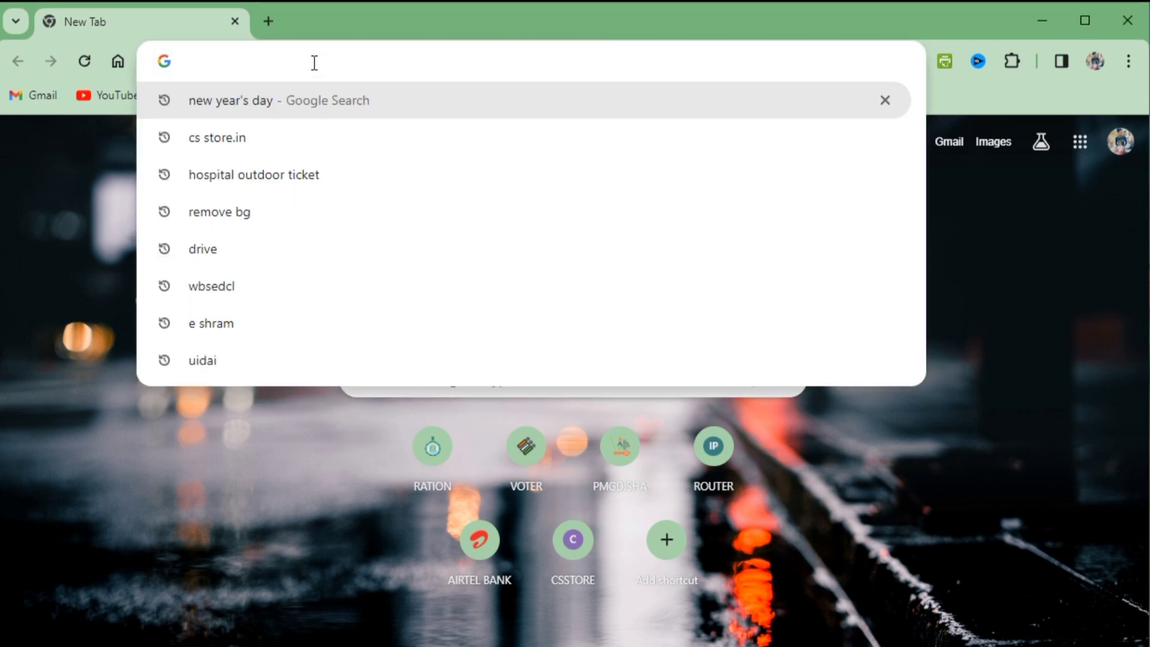
{"action": "type", "text": "pm kisan"}
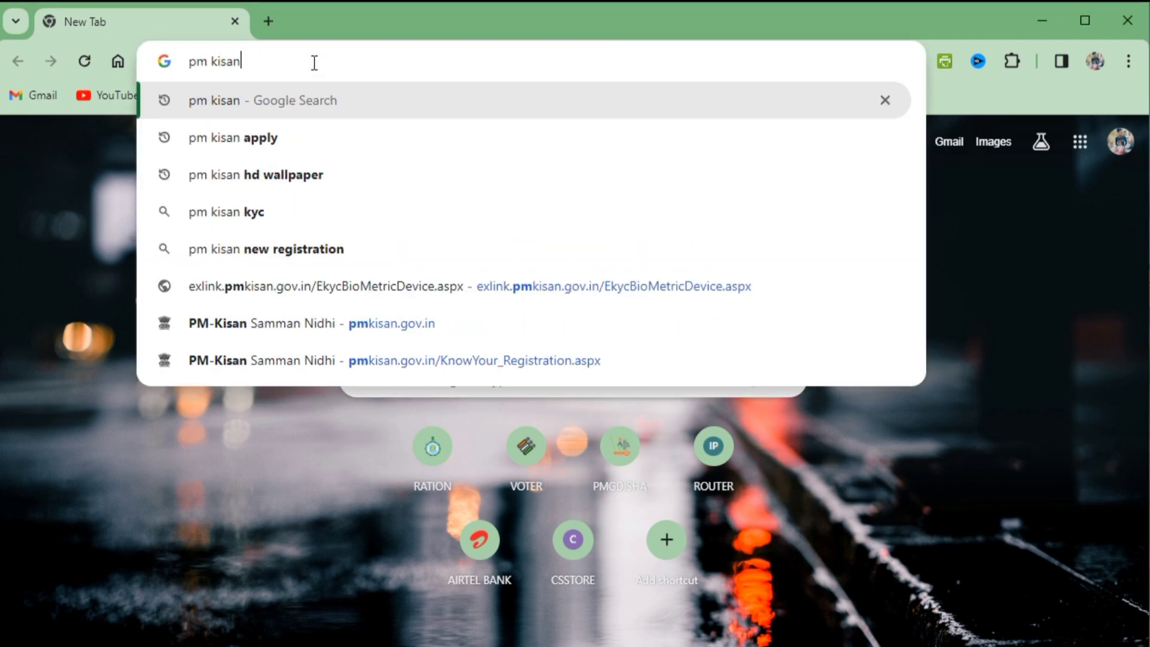
{"action": "key", "text": "Return"}
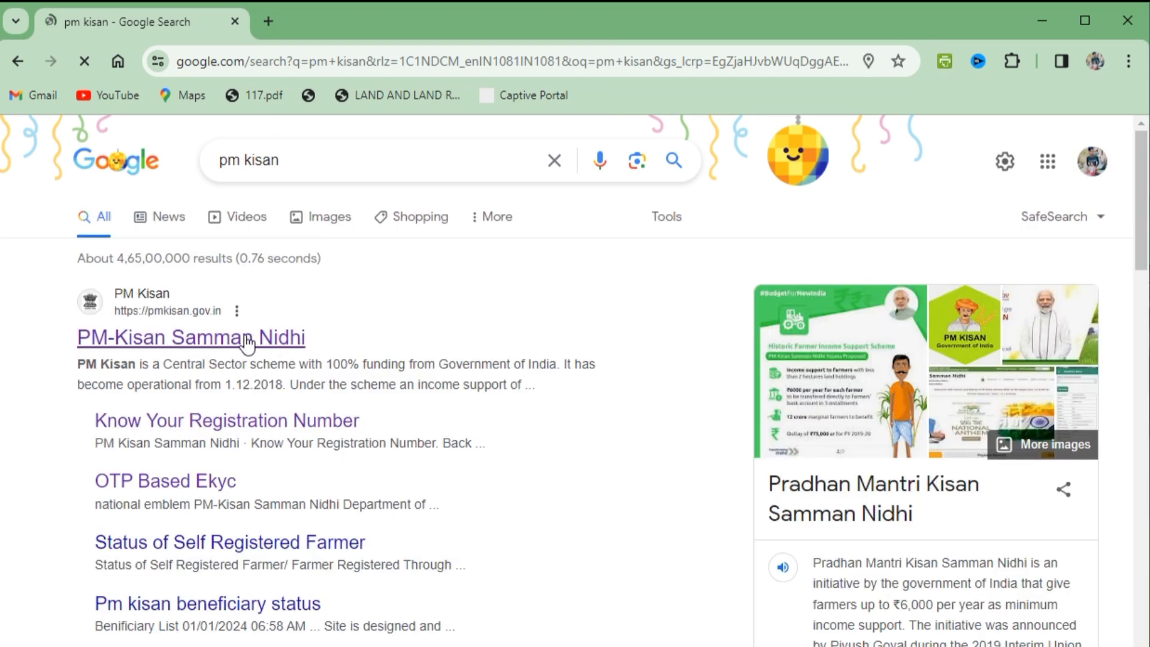
{"action": "left_click", "coordinate": [188, 339]}
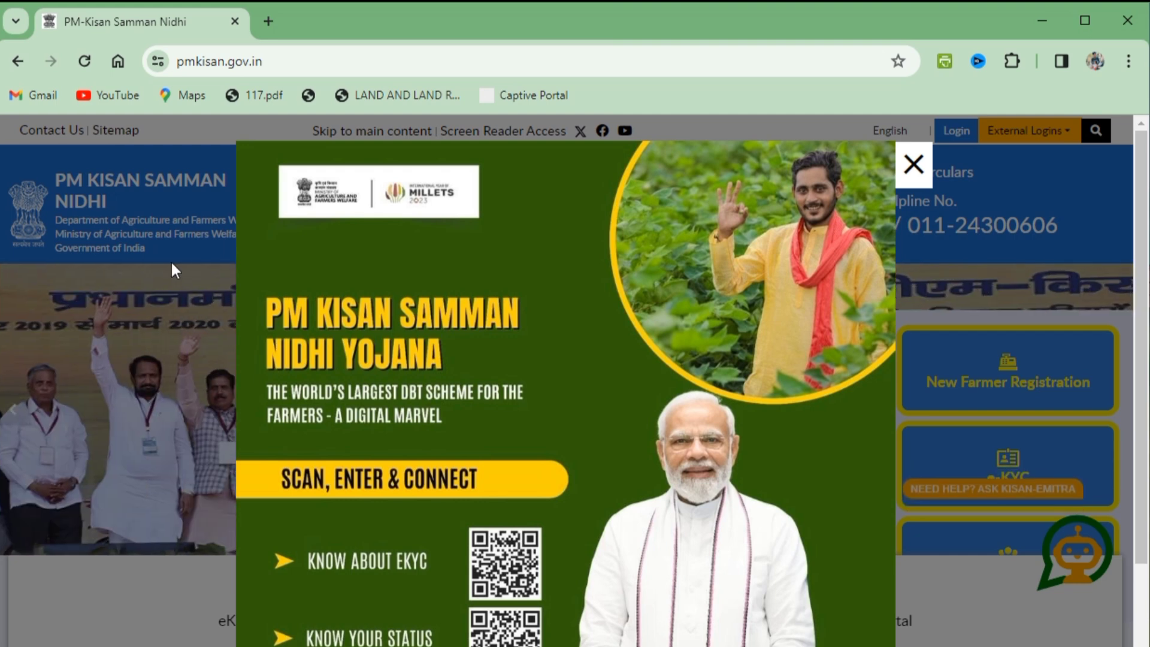
{"action": "left_click", "coordinate": [916, 166]}
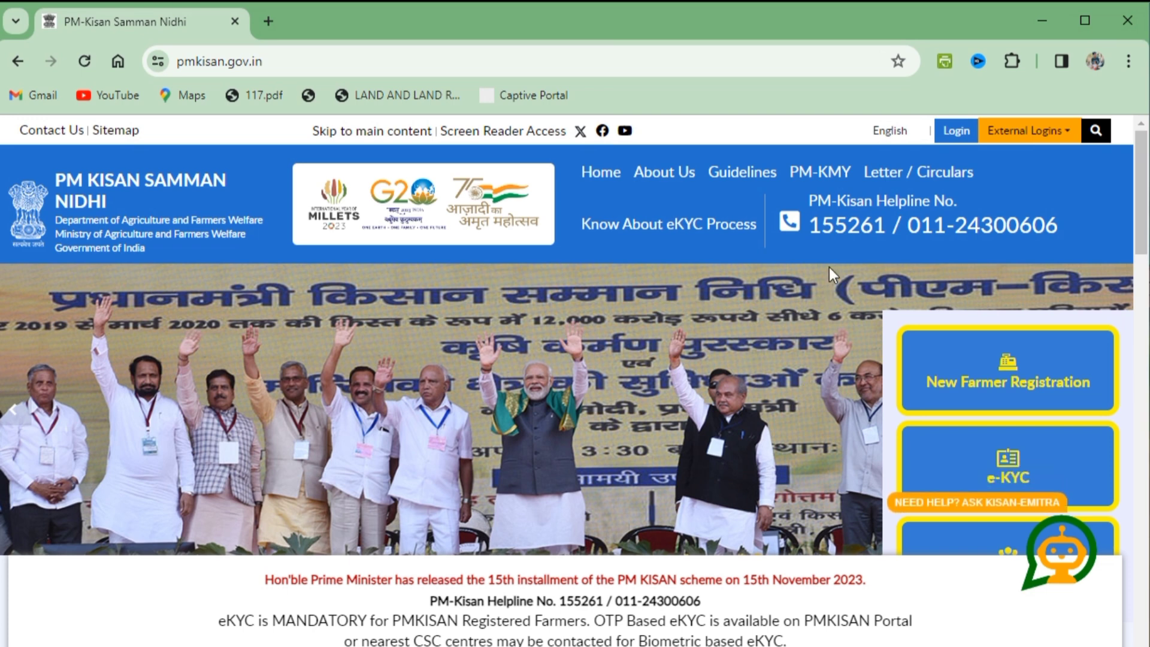
- Enter the CSC dashboard through the external CSC login and open the ABPS not ready count report
{"action": "left_click", "coordinate": [1049, 142]}
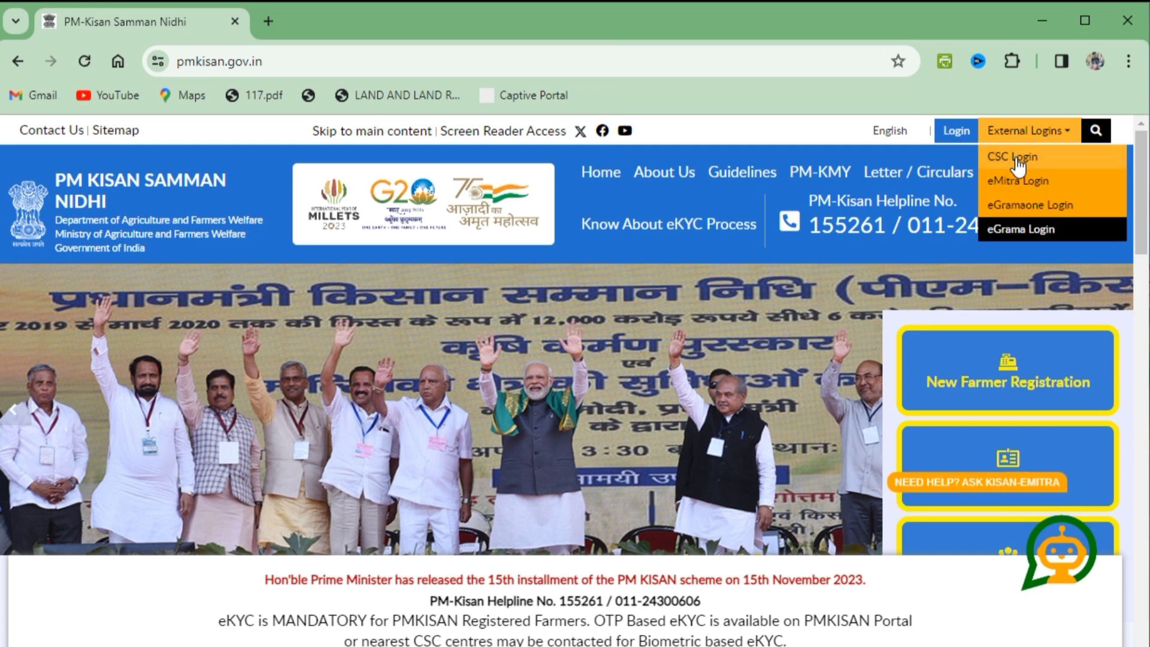
{"action": "left_click", "coordinate": [1016, 158]}
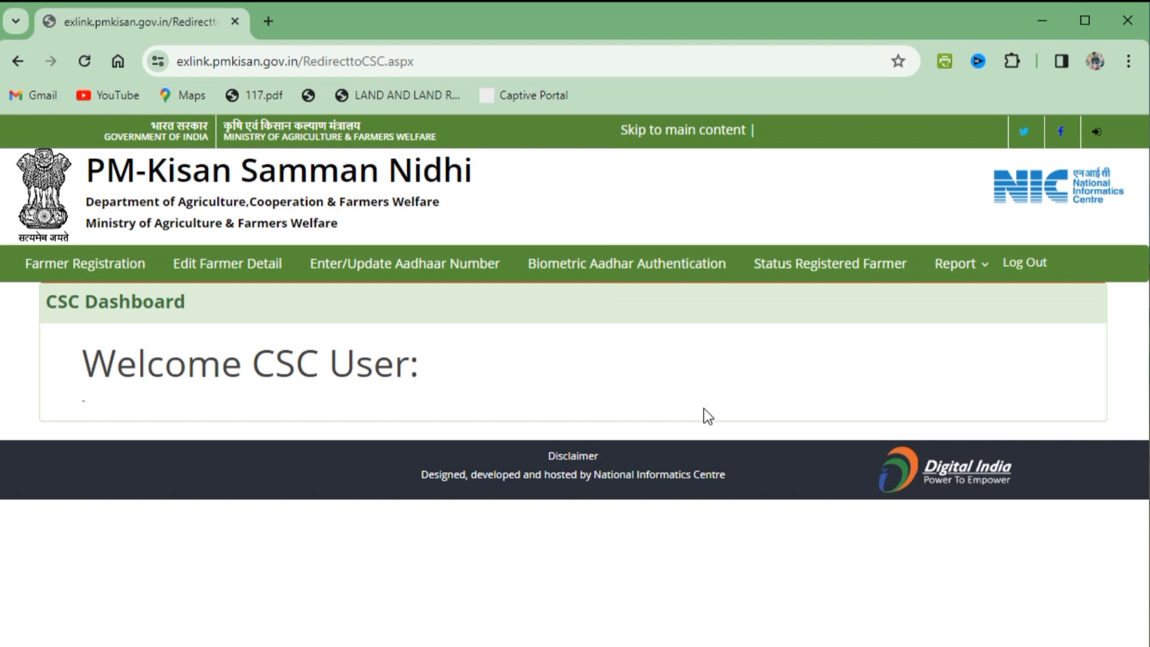
{"action": "left_click", "coordinate": [966, 268]}
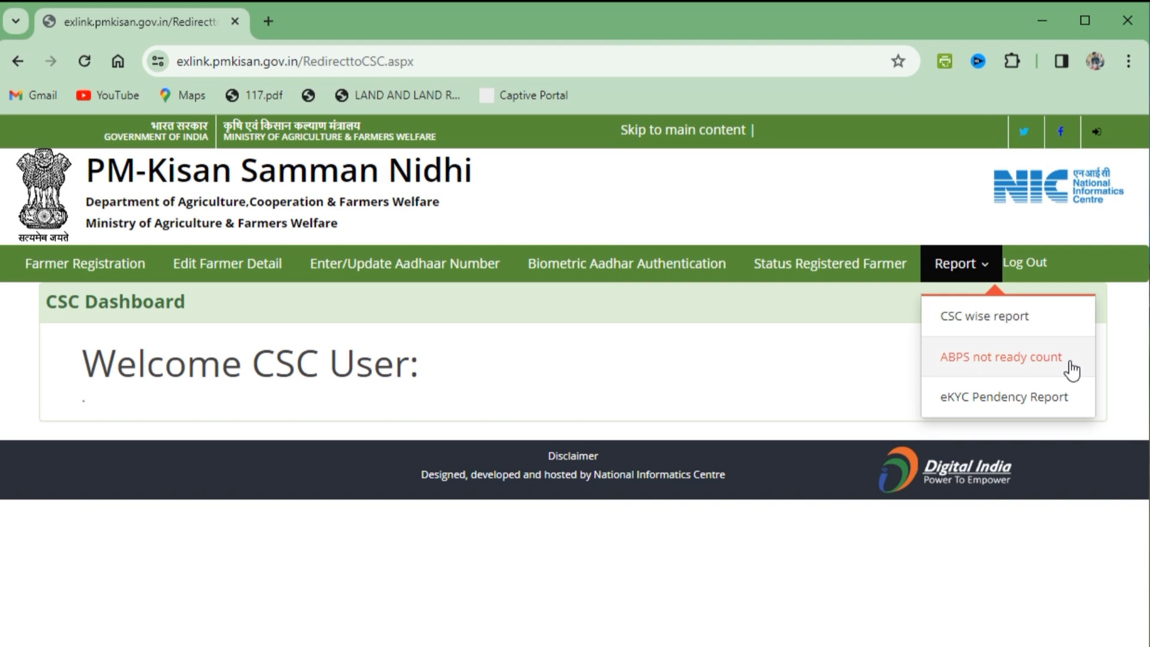
{"action": "left_click", "coordinate": [1008, 359]}
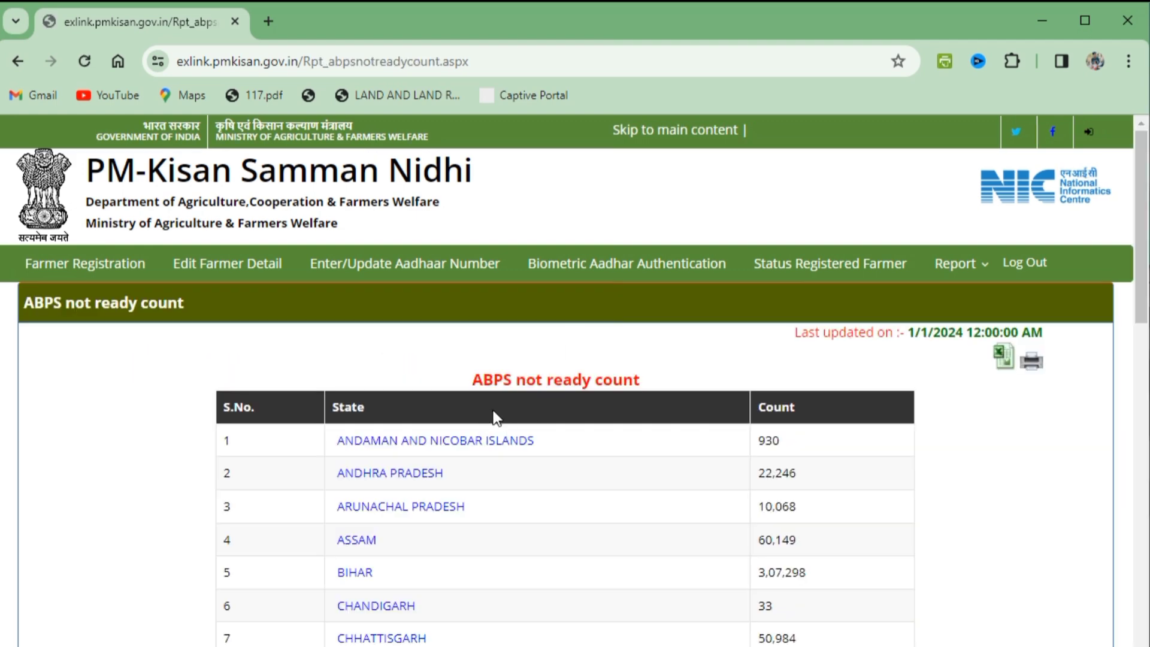
- Drill down in the ABPS not ready count report to West Bengal and its Purba Bardhaman district
{"action": "left_click_drag", "start_coordinate": [1142, 231], "coordinate": [1118, 592]}
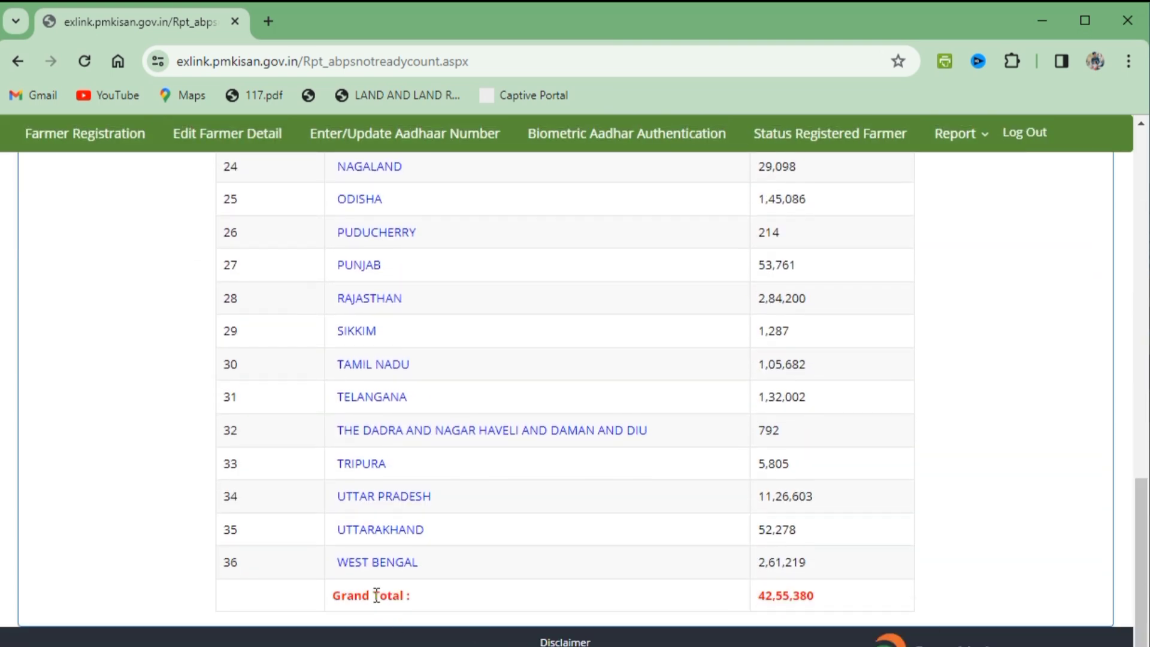
{"action": "left_click", "coordinate": [377, 572]}
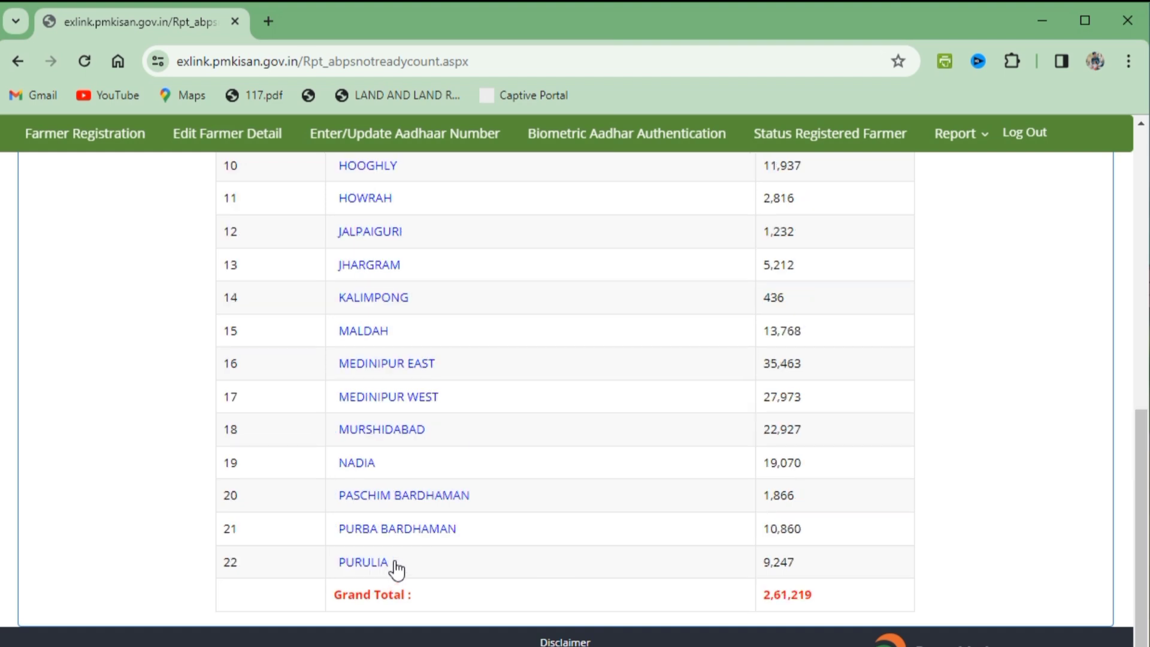
{"action": "scroll", "coordinate": [459, 411], "scroll_direction": "up", "scroll_amount": 5}
{"action": "scroll", "coordinate": [448, 376], "scroll_direction": "down", "scroll_amount": 5}
{"action": "left_click", "coordinate": [397, 530]}
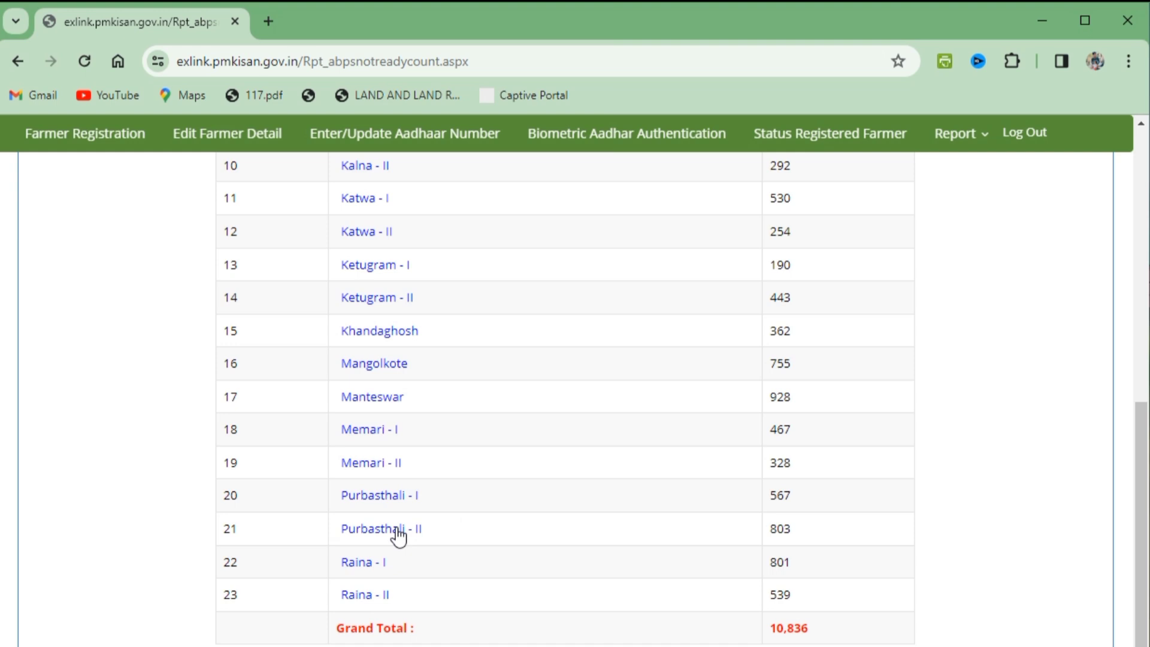
- Open the village-wise ABPS counts for the Raina - I sub-district of Purba Bardhaman
{"action": "scroll", "coordinate": [448, 369], "scroll_direction": "up", "scroll_amount": 8}
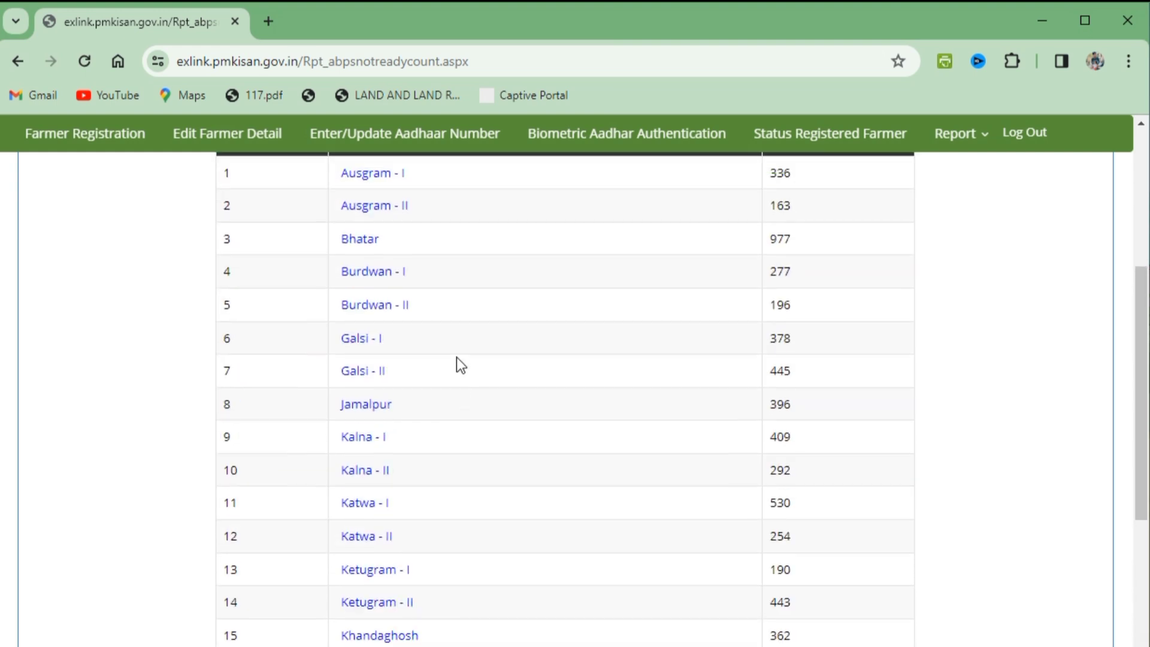
{"action": "scroll", "coordinate": [450, 360], "scroll_direction": "down", "scroll_amount": 7}
{"action": "scroll", "coordinate": [454, 408], "scroll_direction": "up", "scroll_amount": 2}
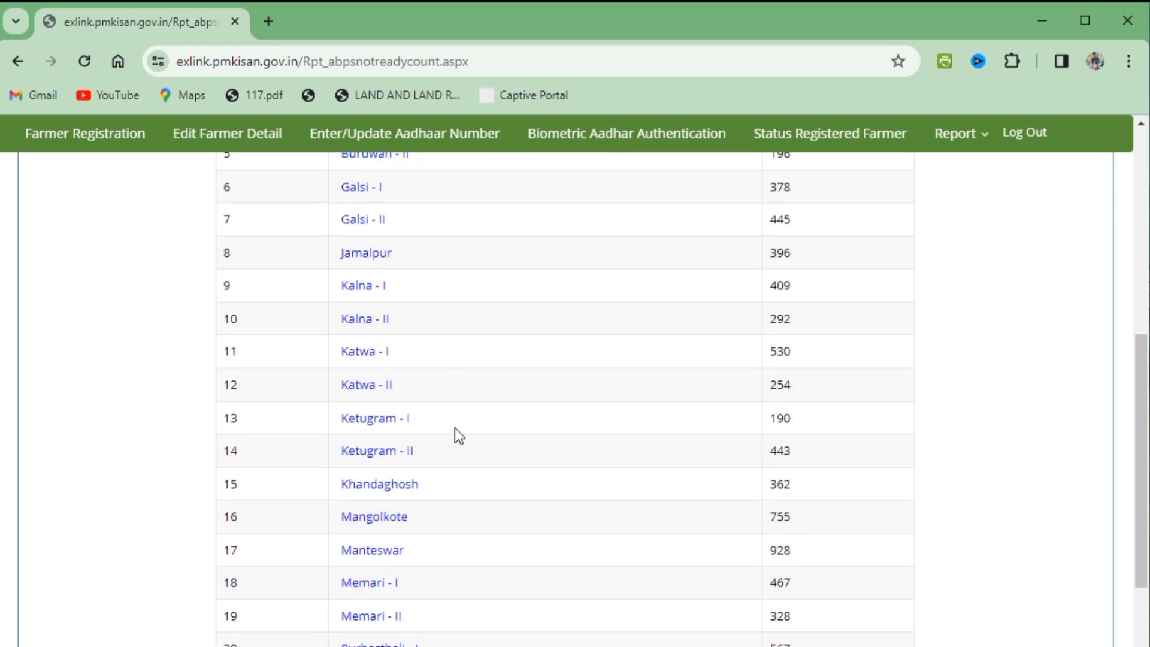
{"action": "scroll", "coordinate": [446, 444], "scroll_direction": "down", "scroll_amount": 4}
{"action": "left_click", "coordinate": [353, 532]}
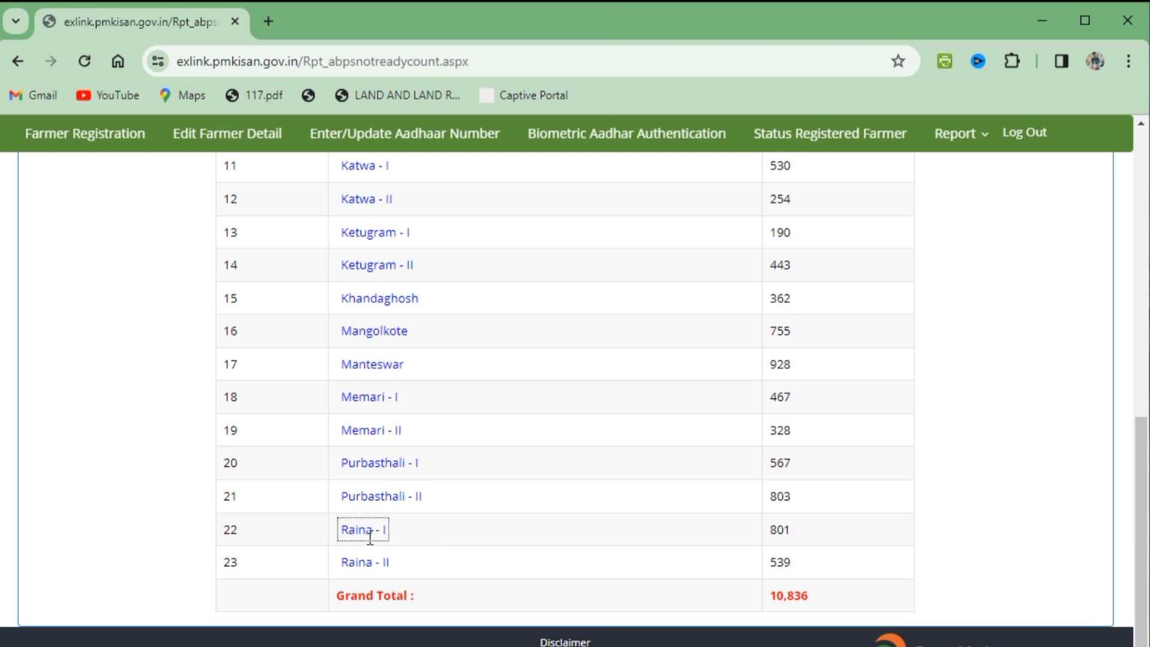
- Find Bantir in the village list and download the farmer details behind its count
{"action": "scroll", "coordinate": [466, 314], "scroll_direction": "up", "scroll_amount": 10}
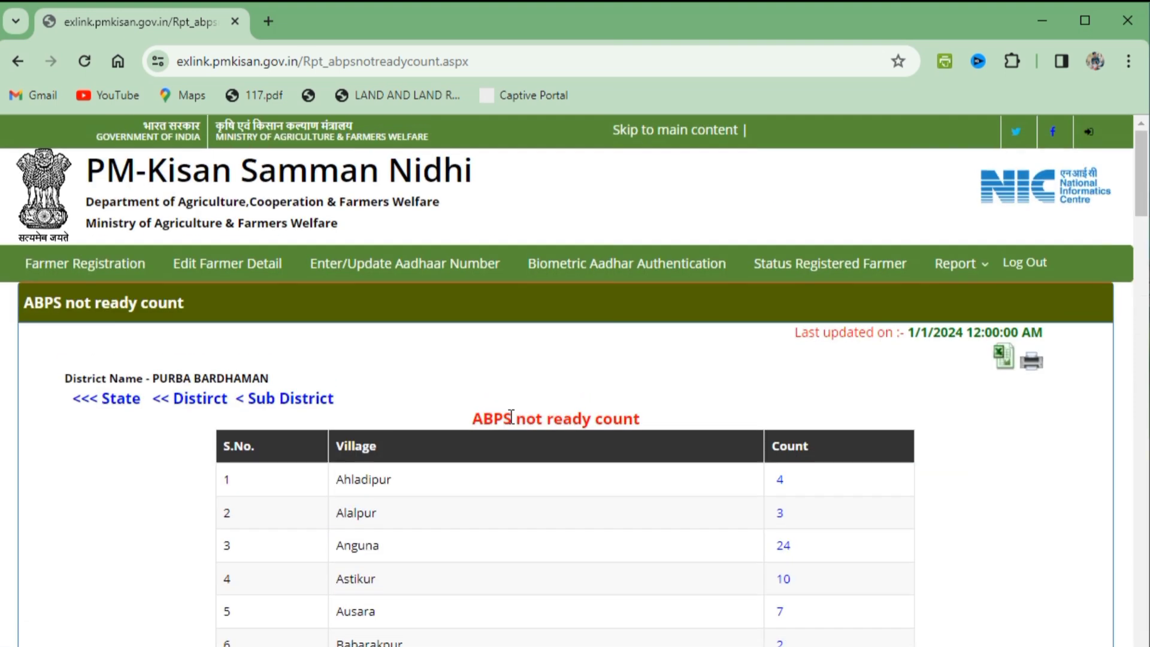
{"action": "scroll", "coordinate": [531, 495], "scroll_direction": "down", "scroll_amount": 3}
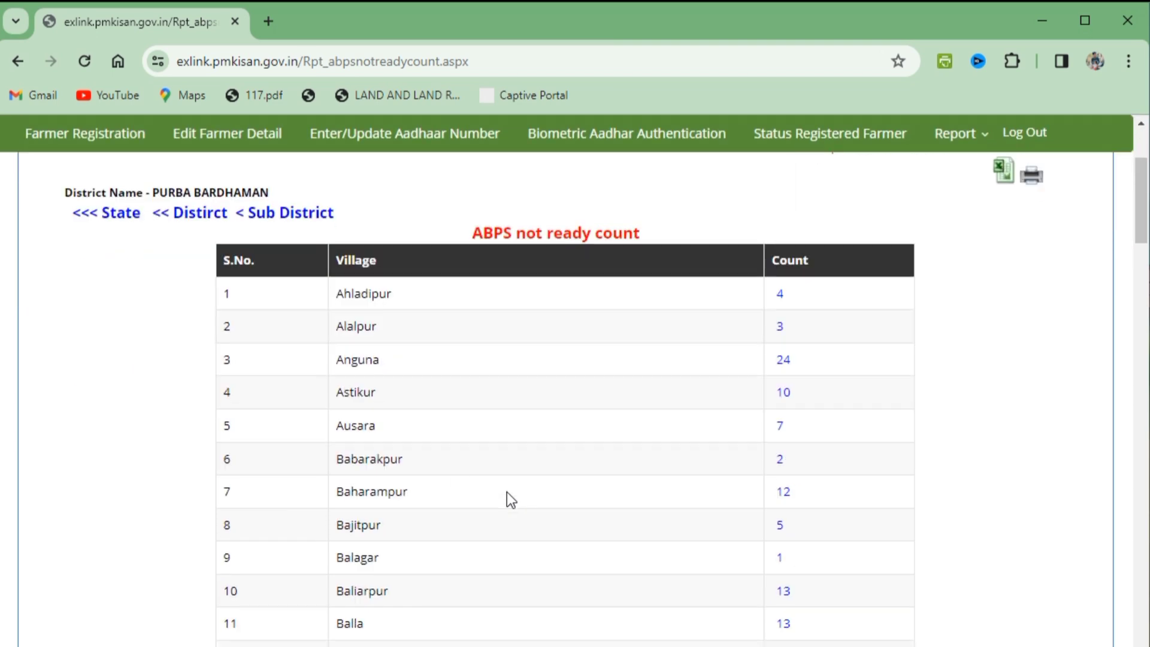
{"action": "scroll", "coordinate": [432, 354], "scroll_direction": "down", "scroll_amount": 5}
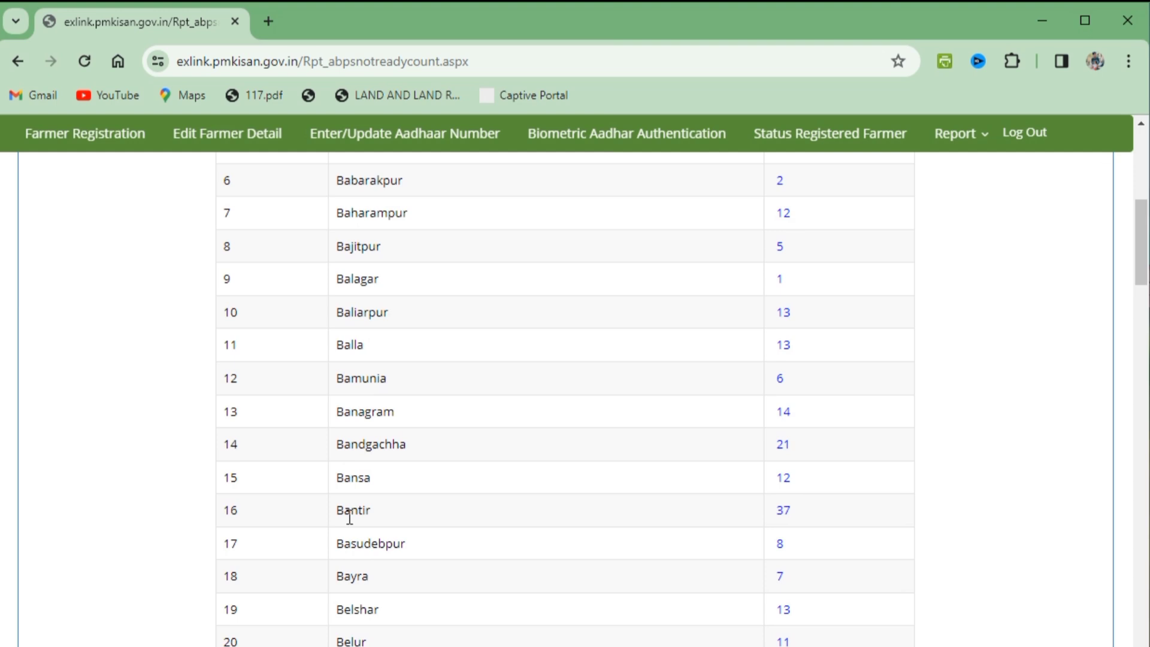
{"action": "left_click", "coordinate": [783, 512]}
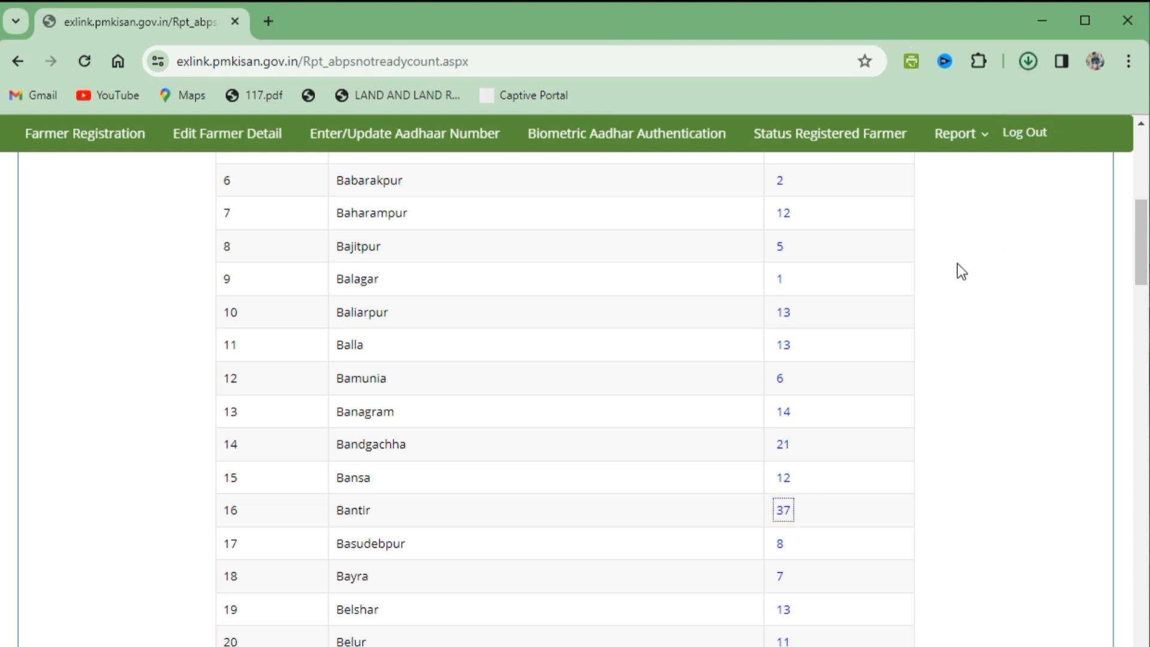
- Open the downloaded Bantir village workbook in Excel, allowing its repair, and close it after viewing the farmer records
{"action": "left_click", "coordinate": [1028, 63]}
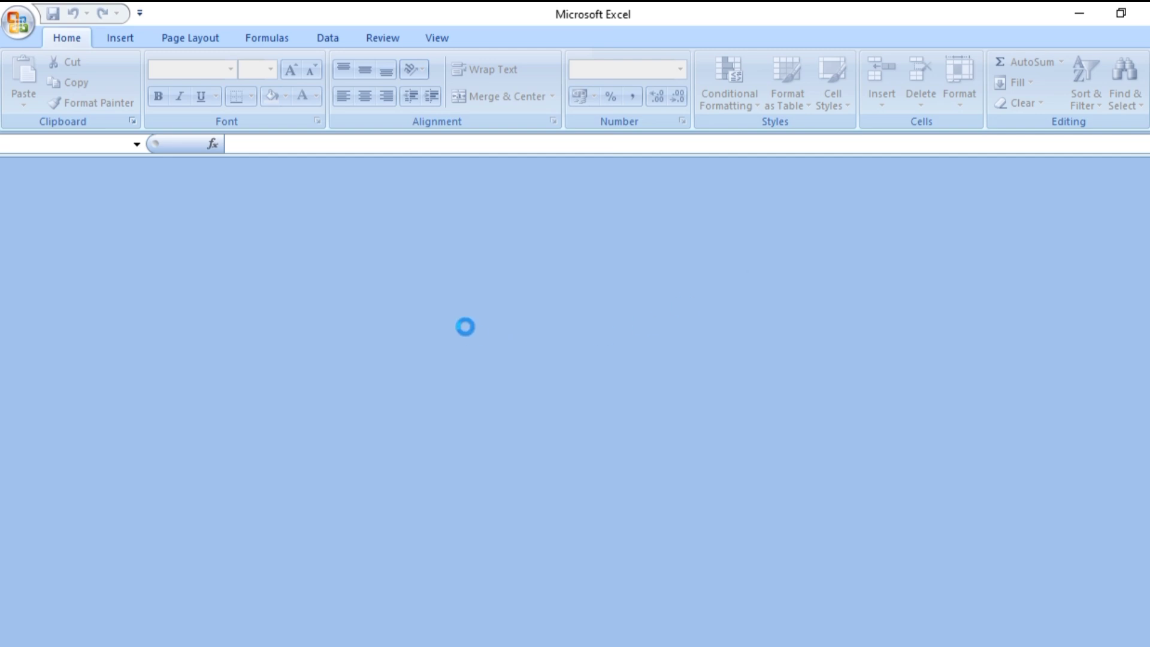
{"action": "left_click", "coordinate": [560, 389]}
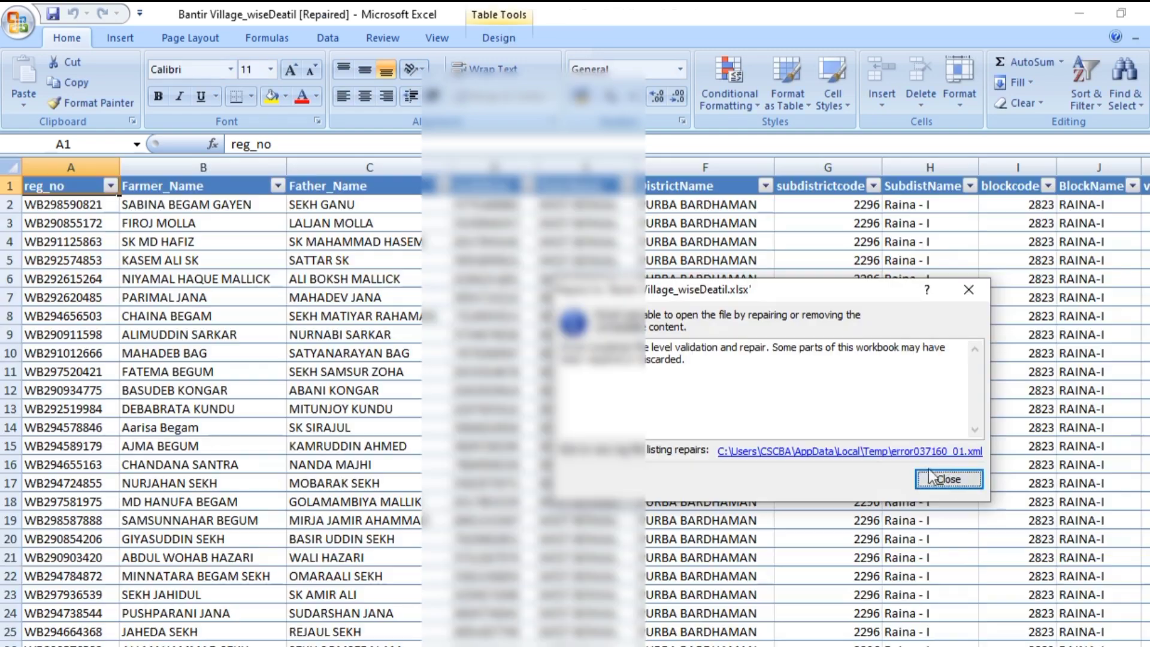
{"action": "left_click", "coordinate": [939, 478]}
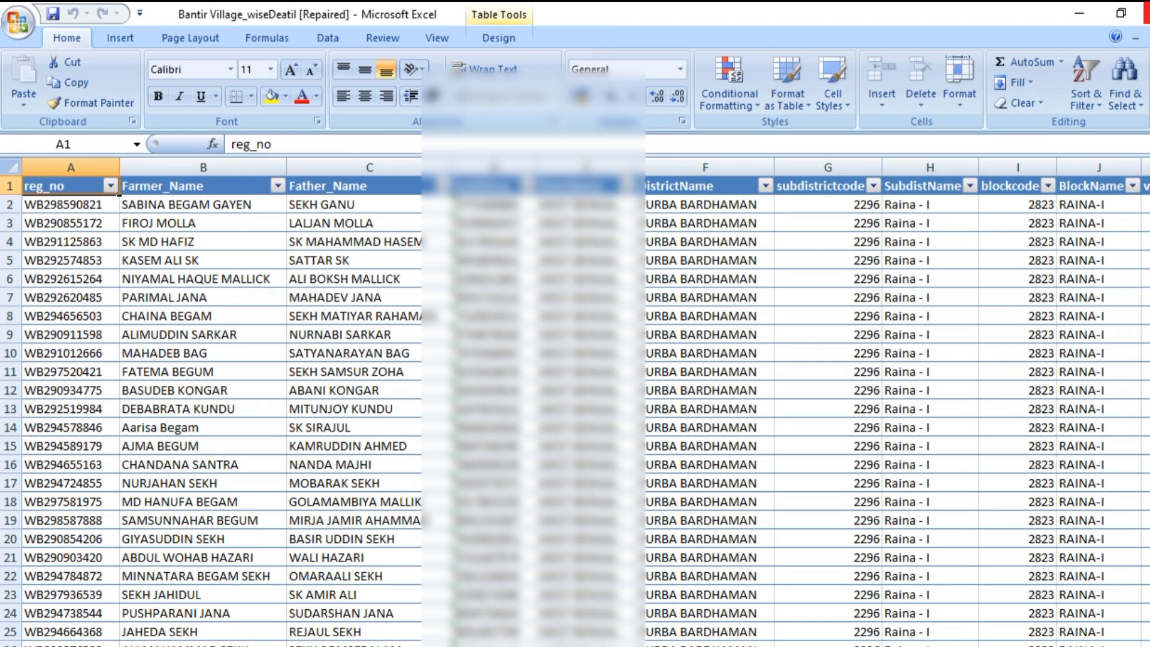
{"action": "left_click", "coordinate": [1148, 14]}
{"action": "left_click", "coordinate": [595, 401]}
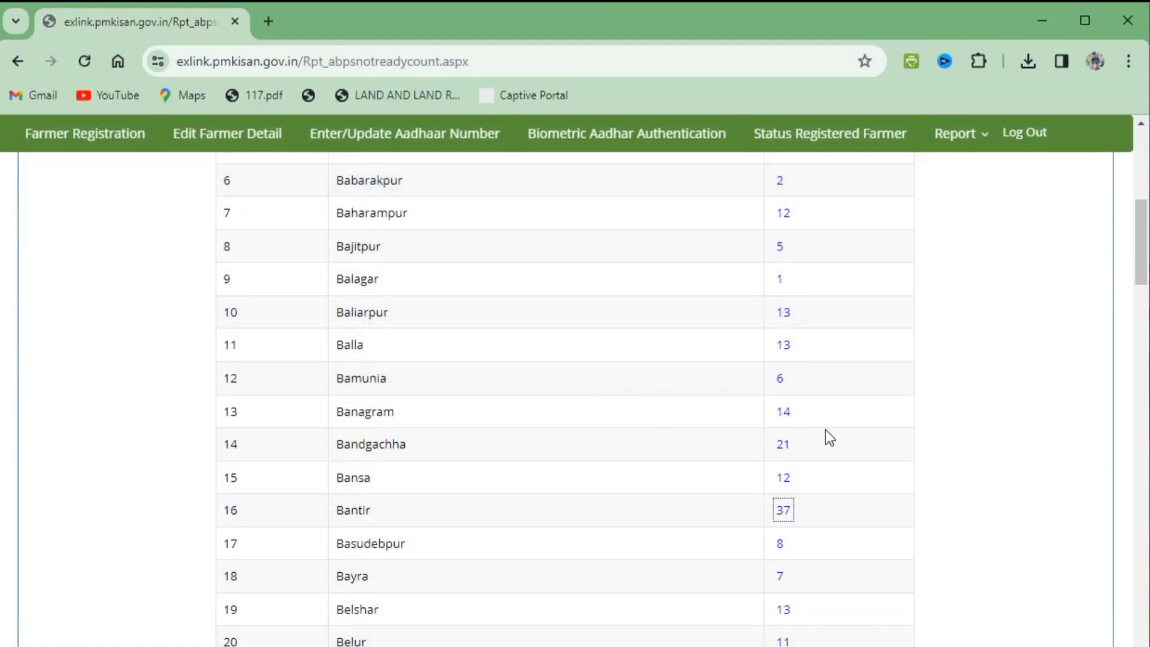
- Open the eKYC Pendency Report and select the Rural type with sub-district Raina - I
{"action": "left_click", "coordinate": [956, 142]}
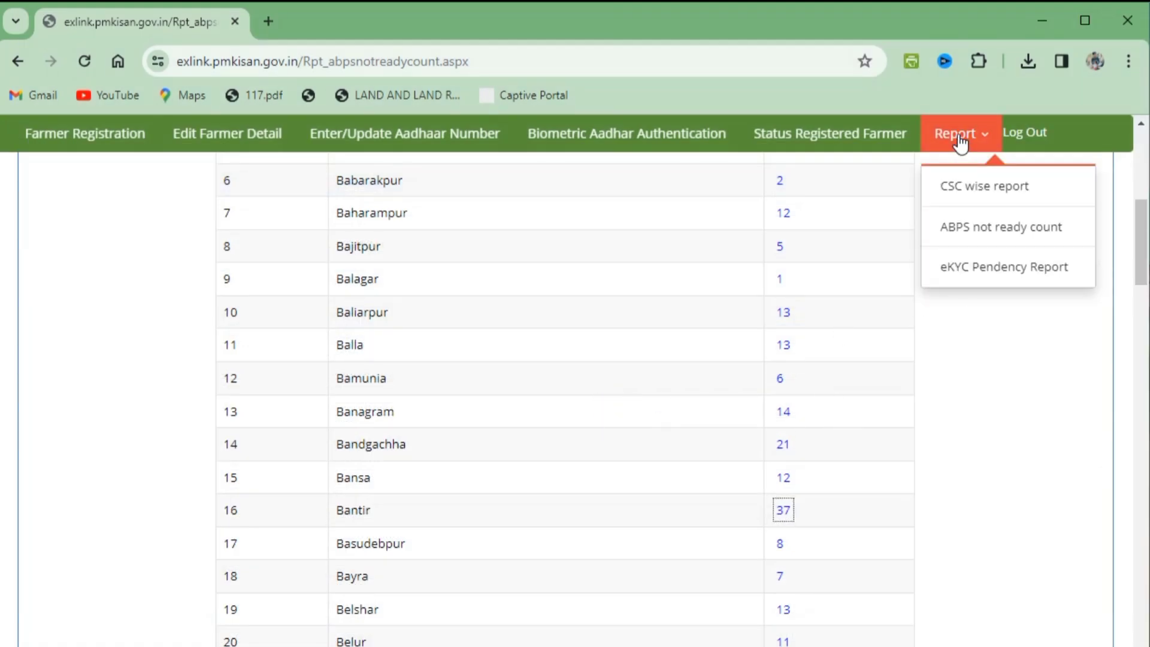
{"action": "left_click", "coordinate": [1063, 286]}
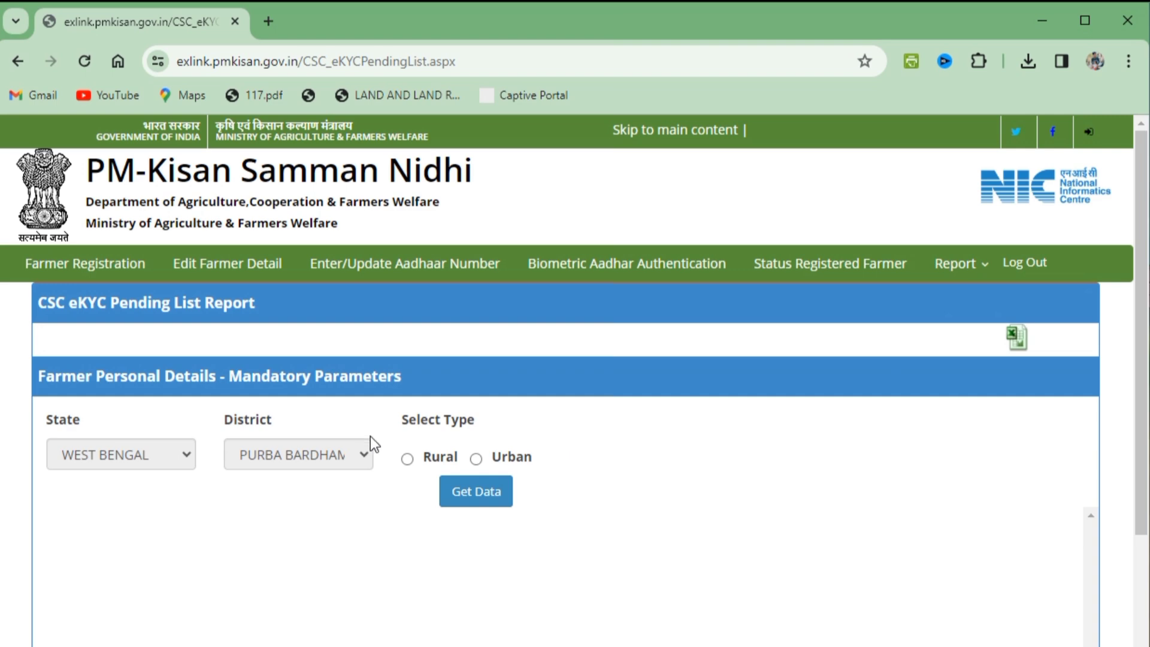
{"action": "left_click", "coordinate": [407, 466]}
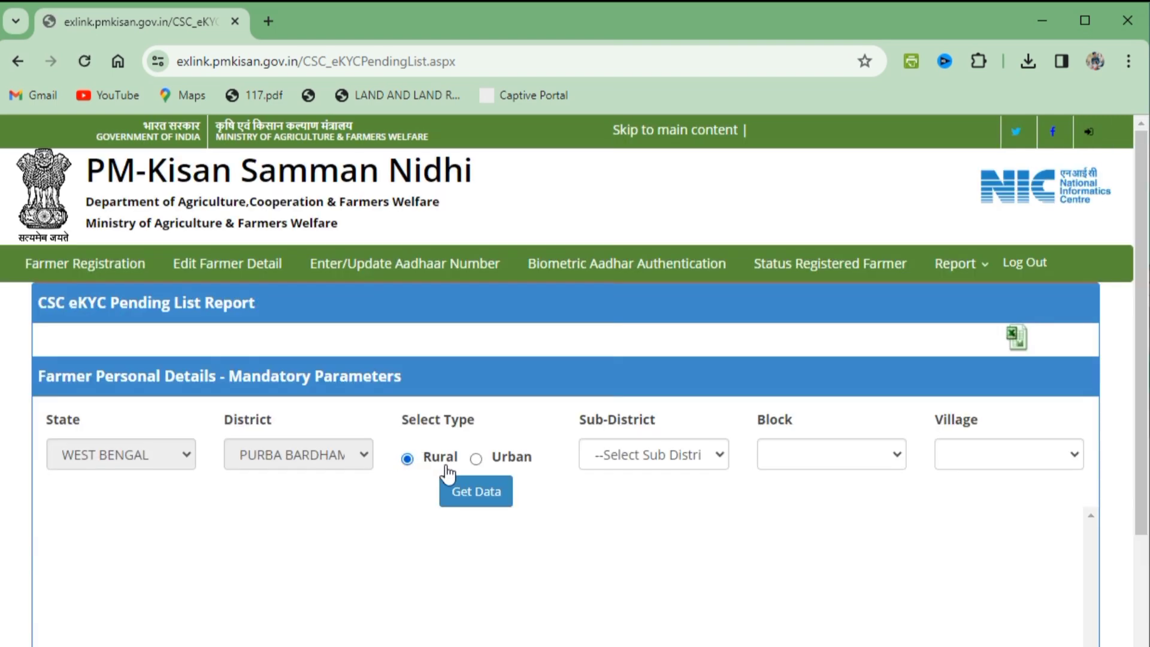
{"action": "left_click", "coordinate": [646, 454]}
{"action": "scroll", "coordinate": [670, 144], "scroll_direction": "down", "scroll_amount": 2}
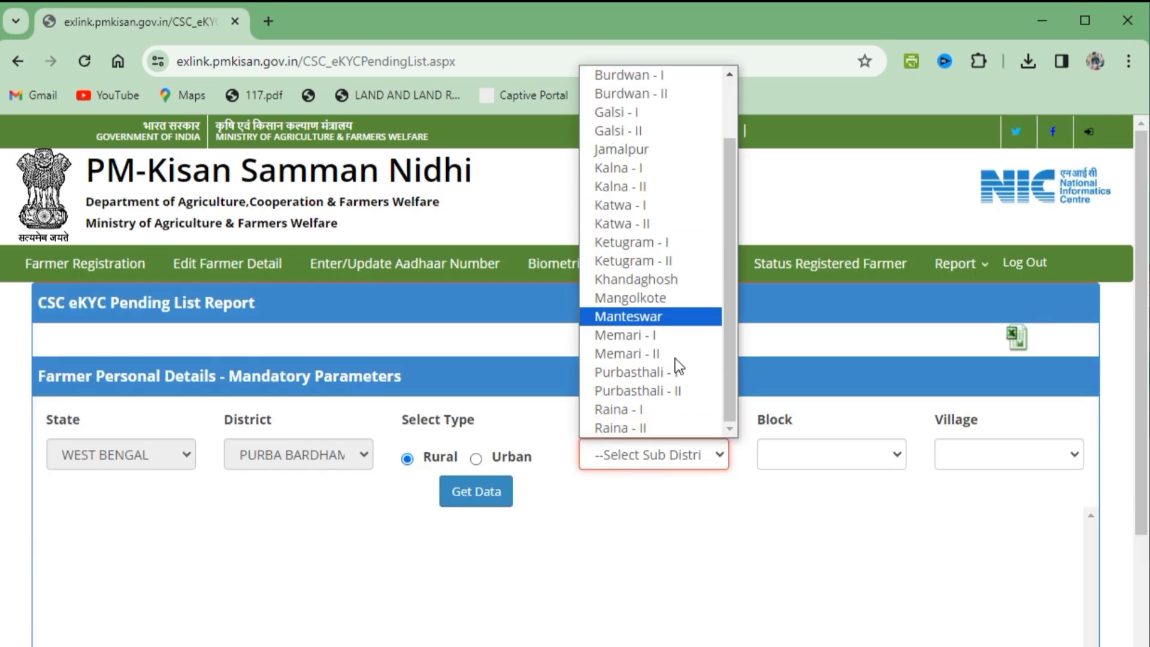
{"action": "left_click", "coordinate": [667, 419]}
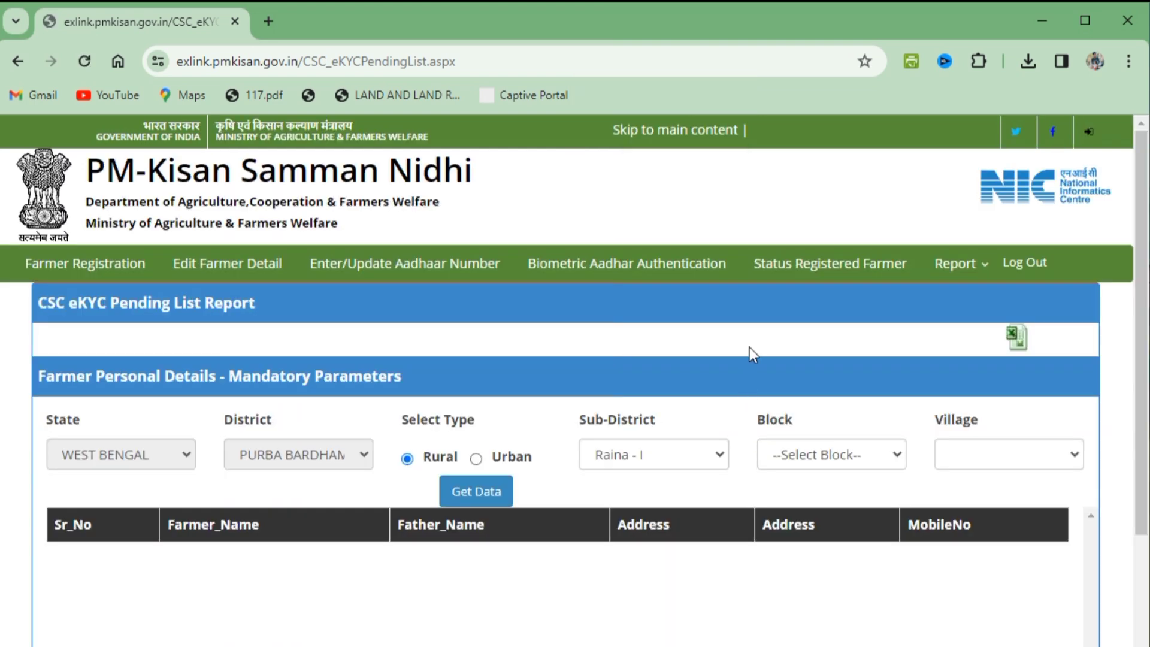
- Select block RAINA-I and village Bantir, and retrieve the list of farmers with pending eKYC
{"action": "scroll", "coordinate": [750, 360], "scroll_direction": "down", "scroll_amount": 2}
{"action": "left_click", "coordinate": [802, 363]}
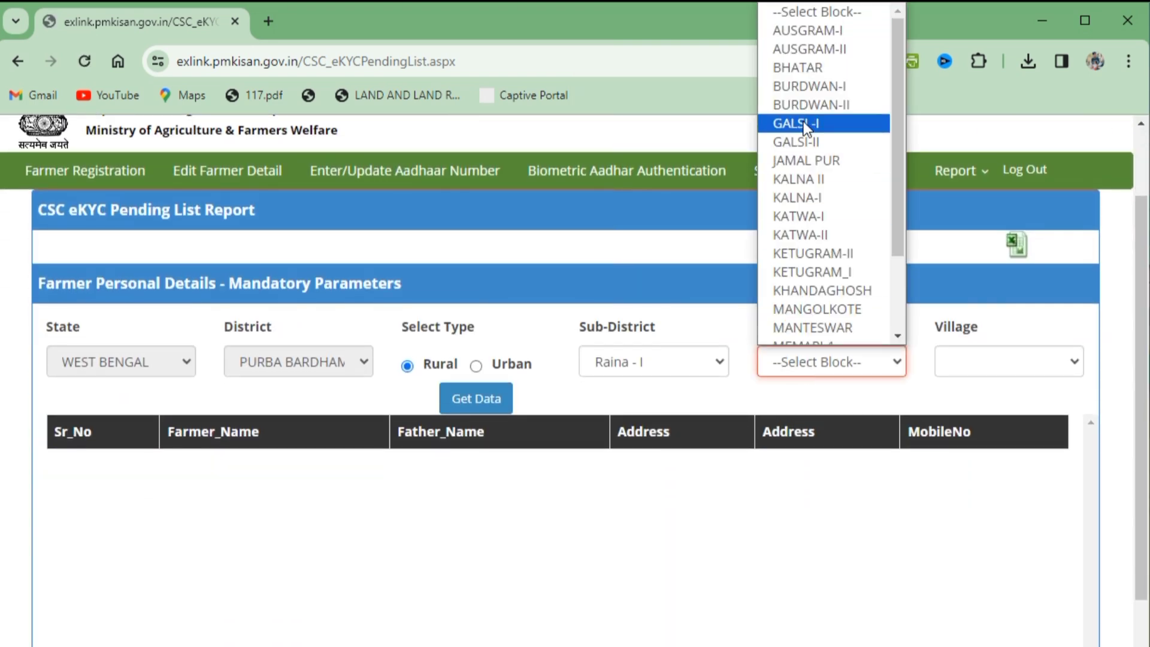
{"action": "scroll", "coordinate": [804, 122], "scroll_direction": "down", "scroll_amount": 2}
{"action": "left_click", "coordinate": [823, 319]}
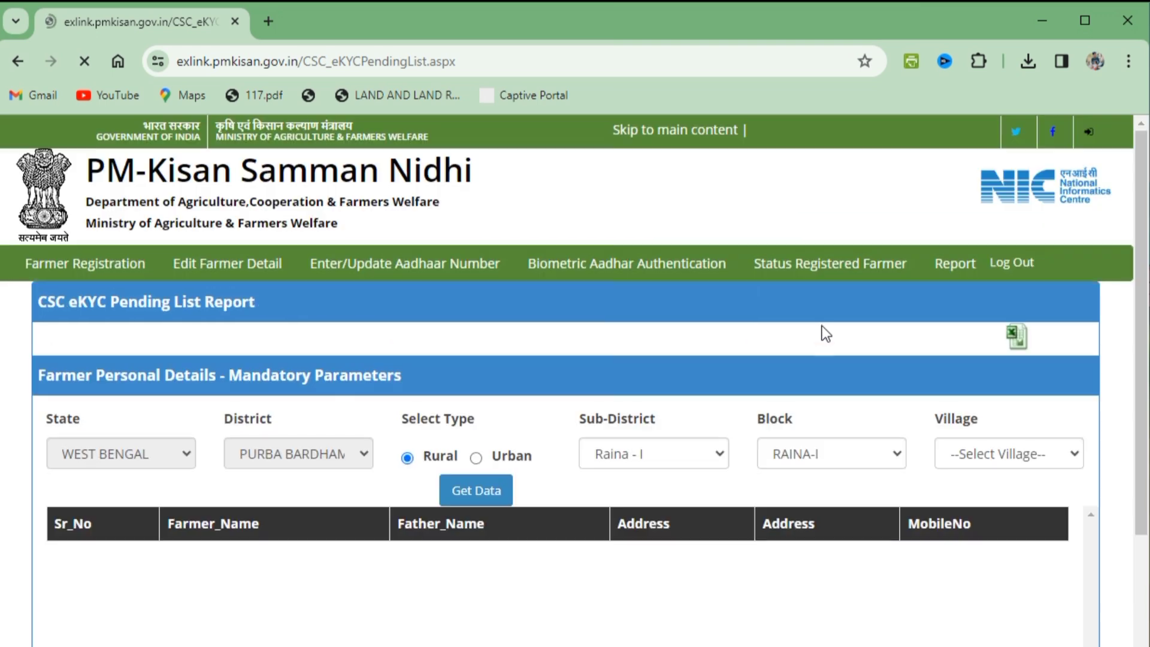
{"action": "left_click", "coordinate": [1018, 459]}
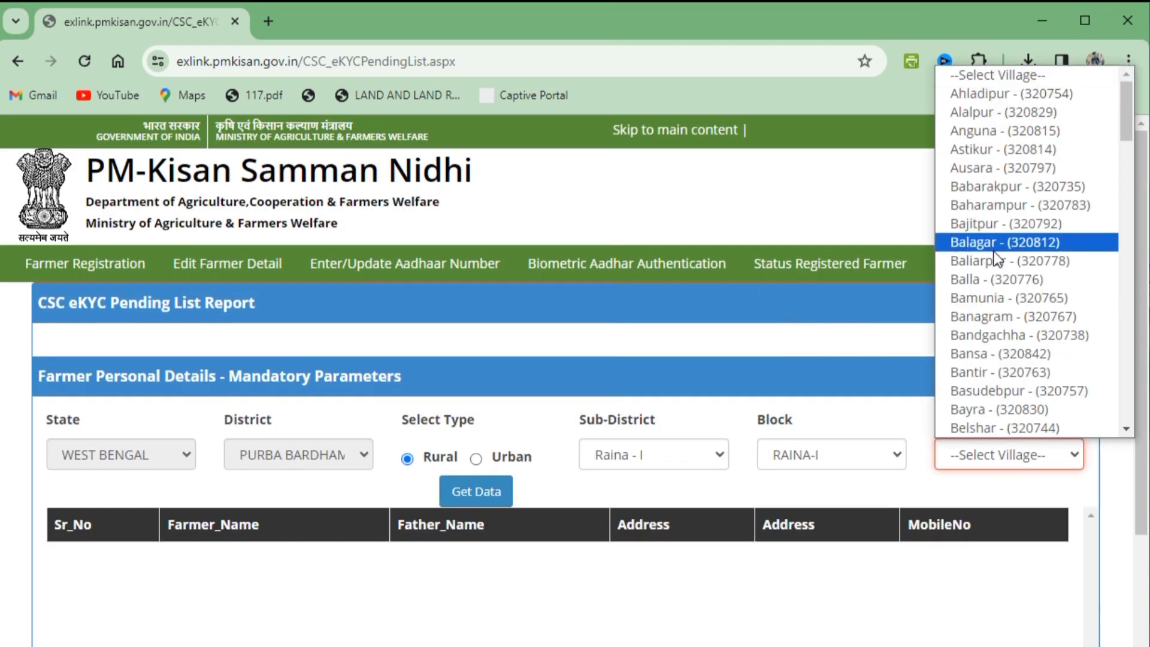
{"action": "left_click", "coordinate": [997, 377]}
{"action": "left_click", "coordinate": [498, 494]}
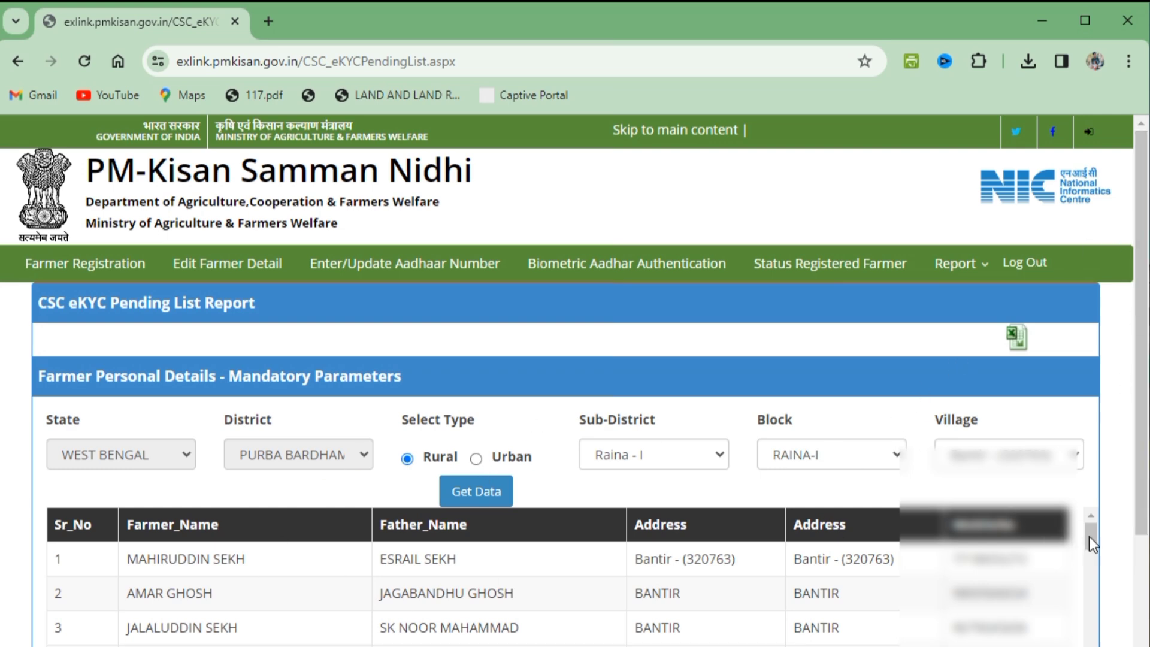
- Look through the Bantir eKYC pending list and export it as an Excel file
{"action": "left_click_drag", "start_coordinate": [1089, 535], "coordinate": [1092, 644]}
{"action": "scroll", "coordinate": [1085, 640], "scroll_direction": "down", "scroll_amount": 4}
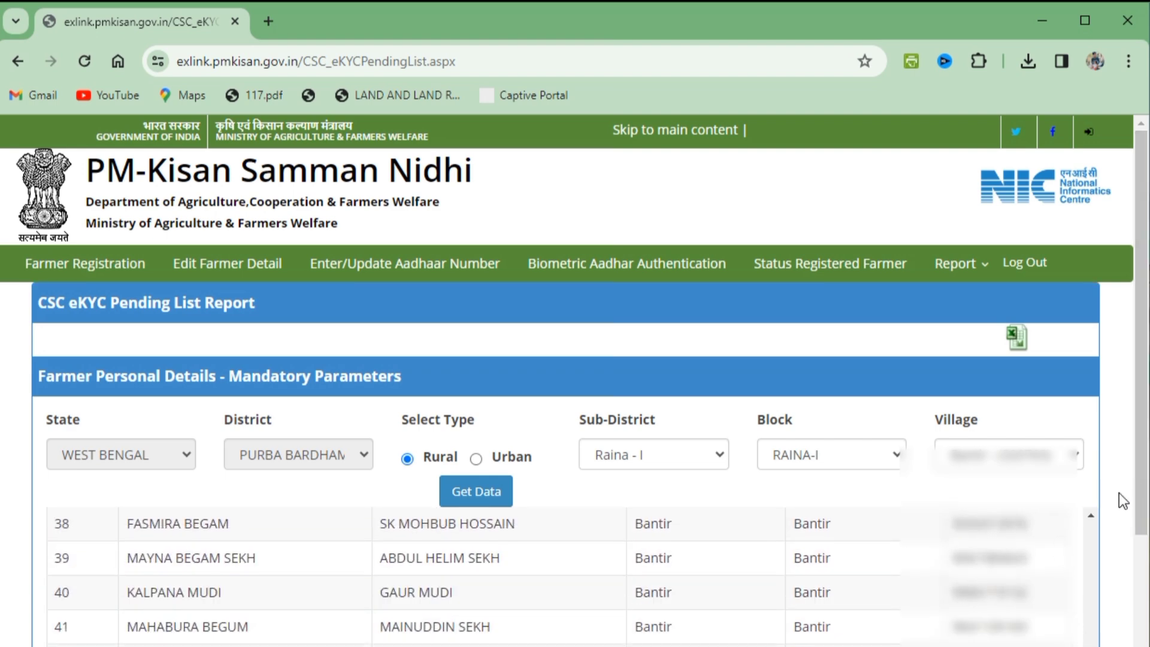
{"action": "scroll", "coordinate": [1143, 233], "scroll_direction": "down", "scroll_amount": 1}
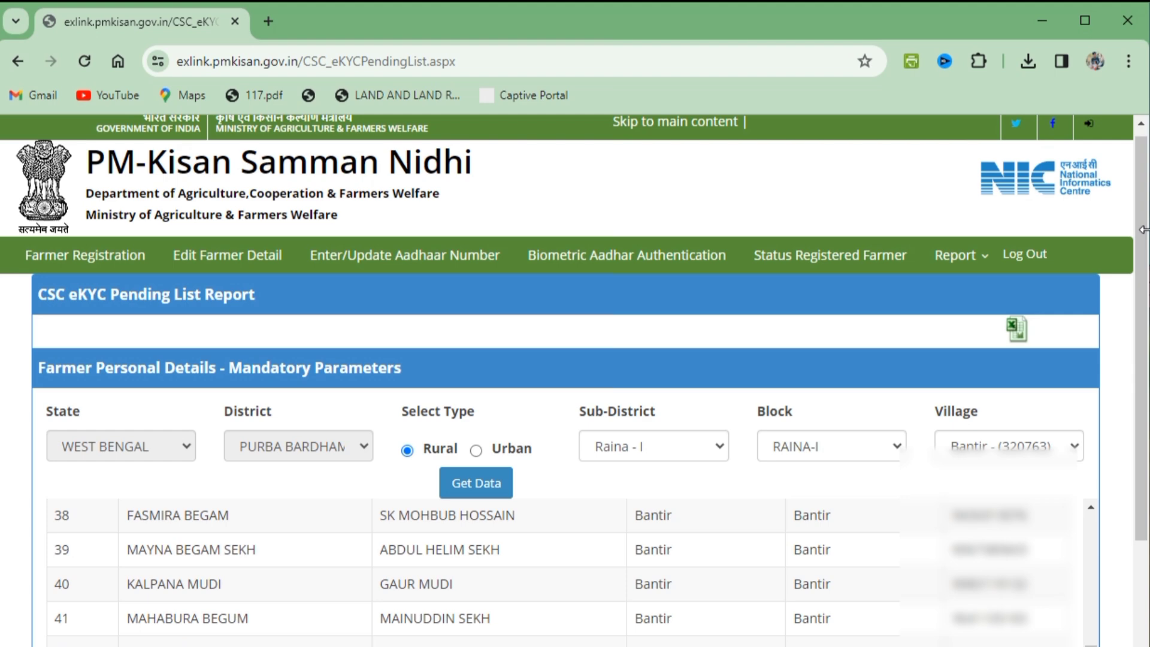
{"action": "left_click", "coordinate": [1017, 333]}
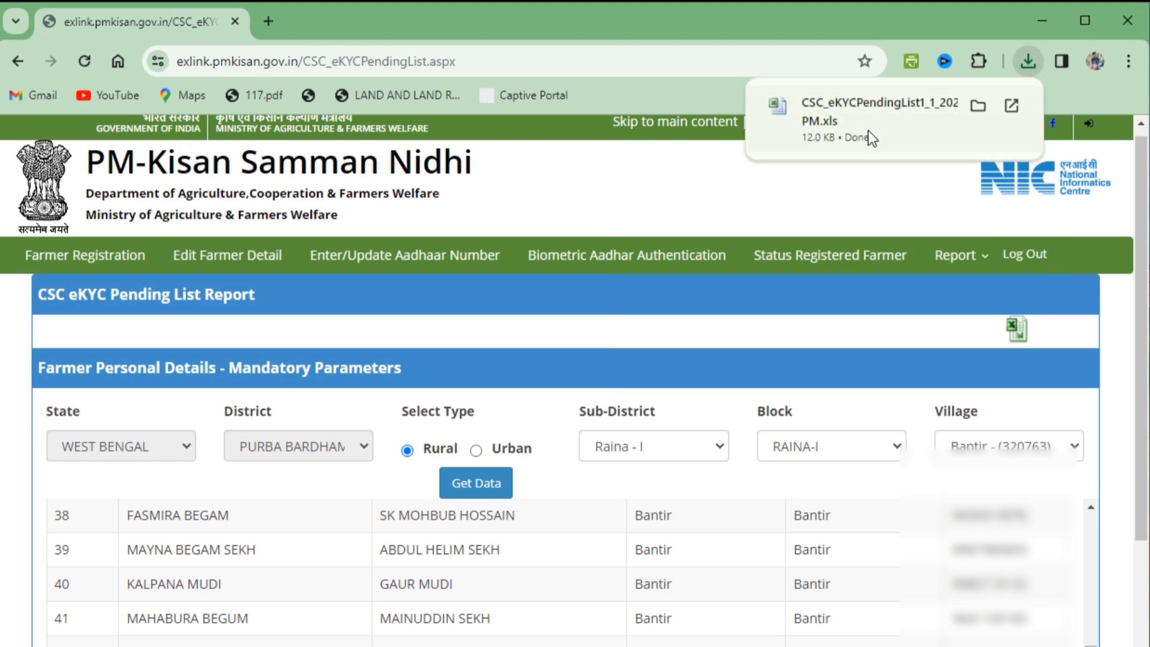